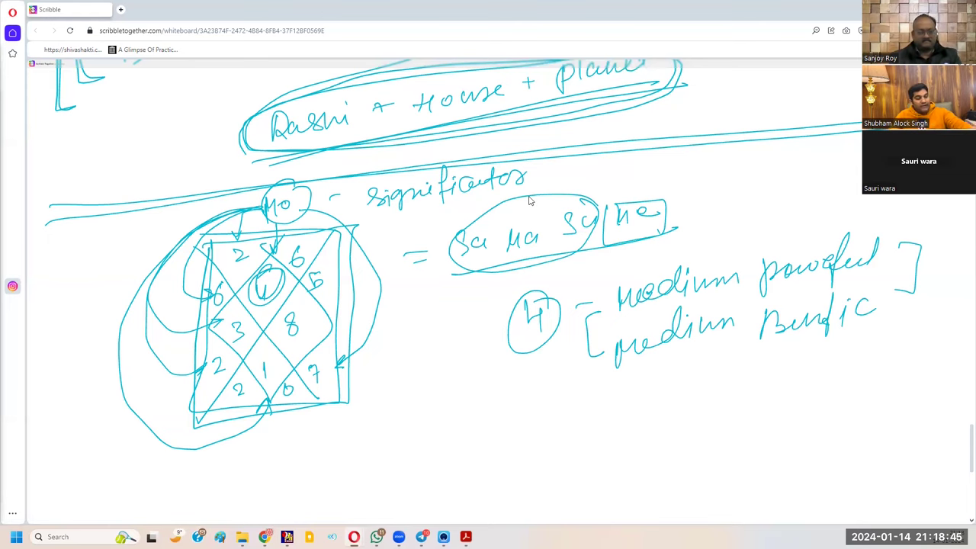
# - Scroll the board down to bring the area below the chart into view
pyautogui.scroll(-2, 529, 201)
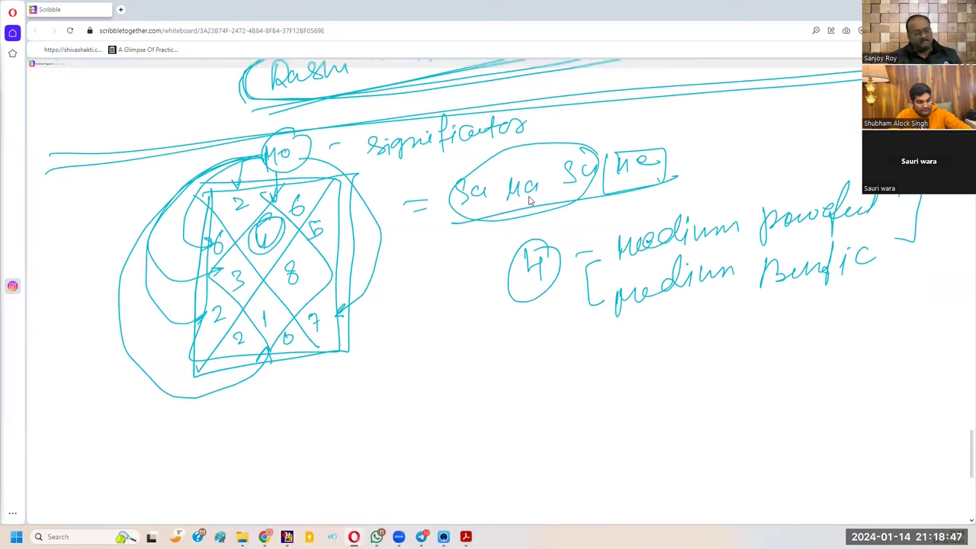
pyautogui.scroll(-1, 530, 201)
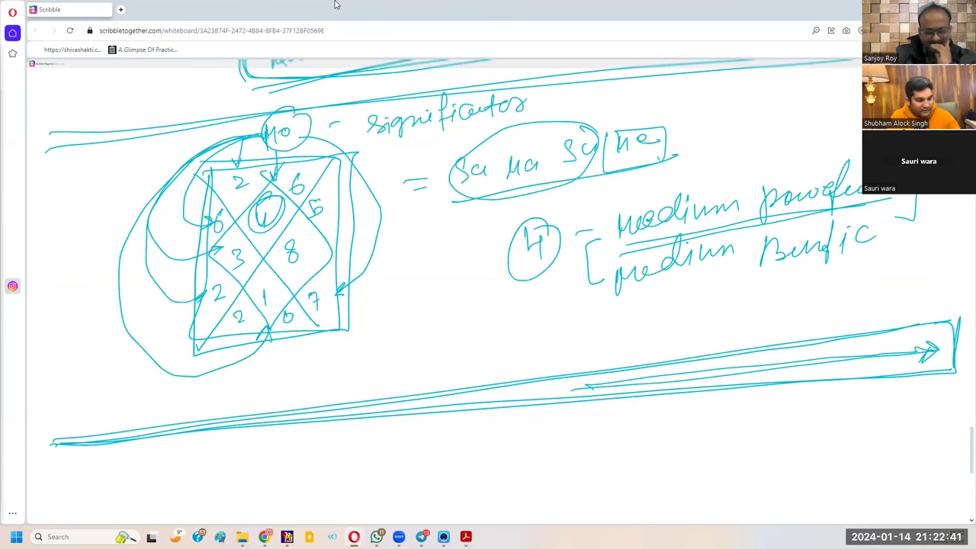
# - Scroll down to reveal empty board space below the chart
pyautogui.press('Down')
pyautogui.press('Down')
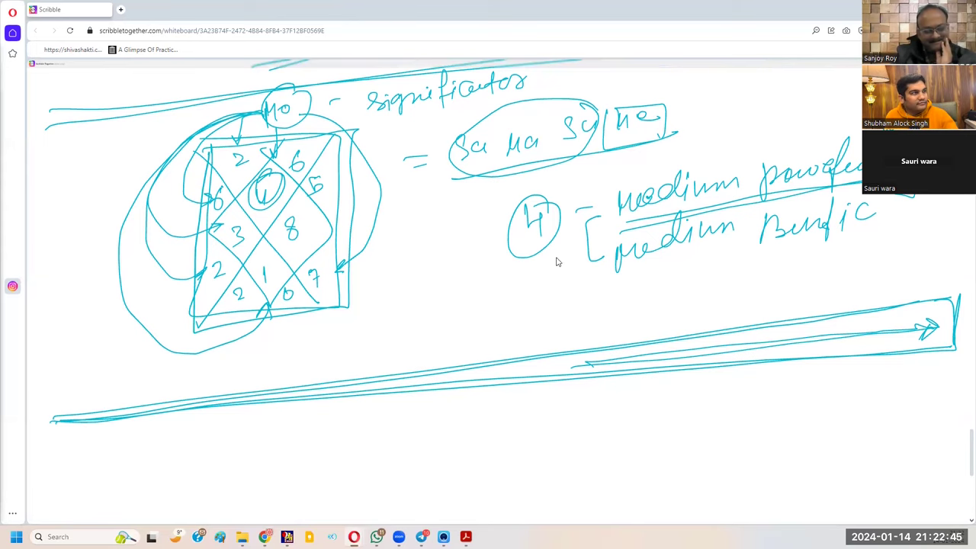
pyautogui.scroll(-3, 587, 267)
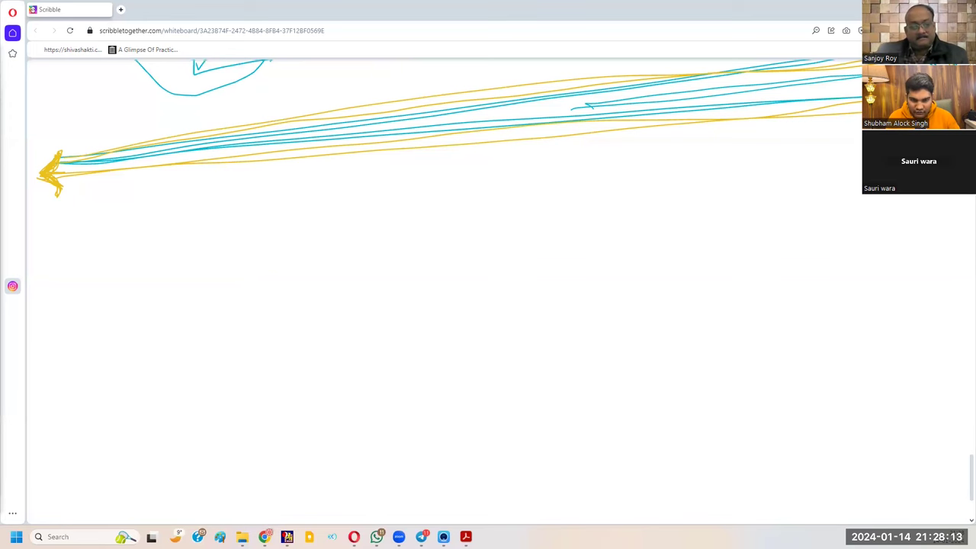
# - Scroll the board slightly down to make room for the Ashtakavarga notes
pyautogui.scroll(-1, 450, 129)
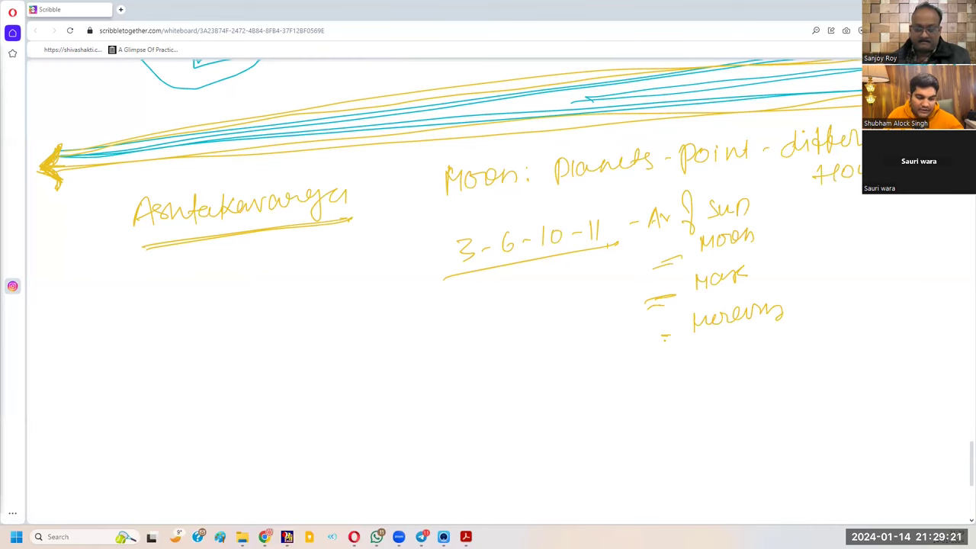
# - Write the double-underlined 'Mutual Support relationship' heading below Ashtakavarga
pyautogui.moveTo(83, 343)
pyautogui.mouseDown()
pyautogui.moveTo(122, 320)
pyautogui.moveTo(209, 309)
pyautogui.moveTo(255, 320)
pyautogui.moveTo(264, 301)
pyautogui.moveTo(303, 287)
pyautogui.moveTo(308, 306)
pyautogui.mouseUp()
pyautogui.moveTo(91, 361)
pyautogui.mouseDown()
pyautogui.moveTo(309, 305)
pyautogui.moveTo(122, 356)
pyautogui.moveTo(302, 312)
pyautogui.mouseUp()
pyautogui.moveTo(79, 407)
pyautogui.mouseDown()
pyautogui.moveTo(137, 405)
pyautogui.moveTo(186, 385)
pyautogui.mouseUp()
pyautogui.moveTo(182, 390)
pyautogui.mouseDown()
pyautogui.moveTo(250, 381)
pyautogui.moveTo(260, 398)
pyautogui.moveTo(273, 375)
pyautogui.mouseUp()
pyautogui.moveTo(102, 442); pyautogui.dragTo(104, 460)
# - Start the numbered list with a circled 1 and undo the stray scribble
pyautogui.moveTo(114, 439); pyautogui.dragTo(113, 441)
pyautogui.click(133, 442)
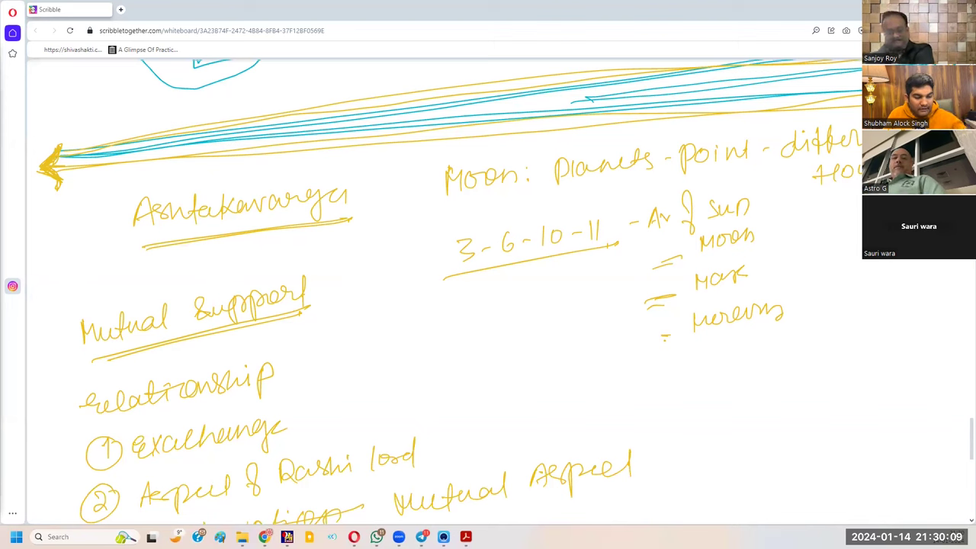
pyautogui.hotkey('ctrl', 'z')
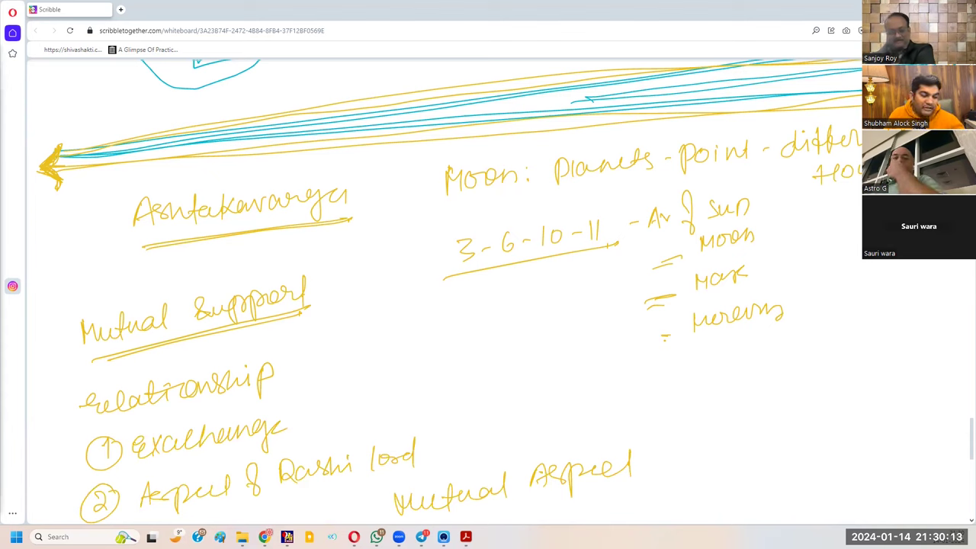
# - Write '= modifying [factor]' after the word relationship
pyautogui.moveTo(298, 366); pyautogui.dragTo(312, 365)
pyautogui.moveTo(298, 373); pyautogui.dragTo(346, 358)
pyautogui.moveTo(349, 358); pyautogui.dragTo(350, 368)
pyautogui.moveTo(358, 360)
pyautogui.mouseDown()
pyautogui.moveTo(372, 345)
pyautogui.moveTo(380, 366)
pyautogui.moveTo(397, 350)
pyautogui.mouseUp()
pyautogui.click(382, 344)
pyautogui.moveTo(404, 349); pyautogui.dragTo(409, 365)
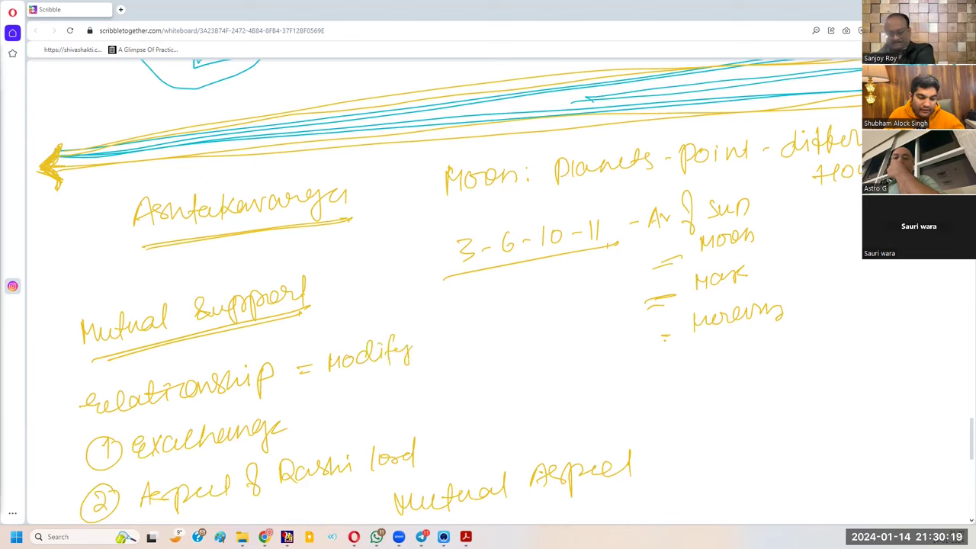
pyautogui.moveTo(412, 355); pyautogui.dragTo(454, 343)
pyautogui.moveTo(368, 395); pyautogui.dragTo(450, 369)
pyautogui.moveTo(457, 340); pyautogui.dragTo(472, 369)
pyautogui.moveTo(330, 381); pyautogui.dragTo(328, 403)
# - Write 'Saturn = 7th' with 'misery in marriage' beneath it, below Mercury
pyautogui.moveTo(705, 430); pyautogui.dragTo(728, 433)
pyautogui.moveTo(743, 425); pyautogui.dragTo(766, 430)
pyautogui.moveTo(766, 418); pyautogui.dragTo(848, 412)
pyautogui.moveTo(861, 391); pyautogui.dragTo(875, 413)
pyautogui.moveTo(884, 386)
pyautogui.mouseDown()
pyautogui.moveTo(885, 405)
pyautogui.moveTo(904, 399)
pyautogui.mouseUp()
pyautogui.moveTo(722, 480)
pyautogui.mouseDown()
pyautogui.moveTo(735, 462)
pyautogui.moveTo(747, 477)
pyautogui.mouseUp()
pyautogui.moveTo(765, 454)
pyautogui.mouseDown()
pyautogui.moveTo(756, 473)
pyautogui.moveTo(788, 457)
pyautogui.mouseUp()
pyautogui.moveTo(788, 462)
pyautogui.mouseDown()
pyautogui.moveTo(821, 451)
pyautogui.moveTo(815, 477)
pyautogui.moveTo(869, 448)
pyautogui.mouseUp()
pyautogui.moveTo(882, 453); pyautogui.dragTo(955, 433)
pyautogui.moveTo(953, 440); pyautogui.dragTo(967, 454)
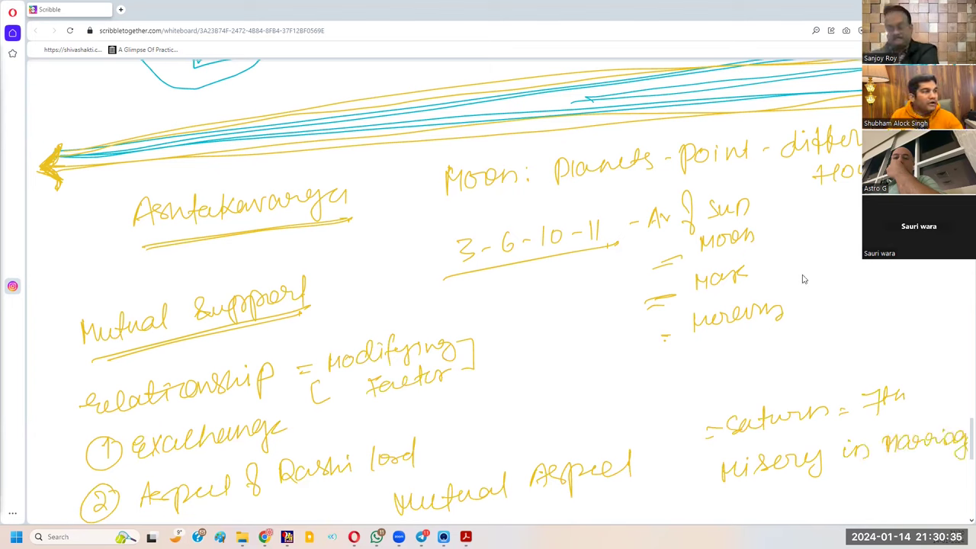
# - Scroll the board down toward the Saturn example
pyautogui.scroll(-1, 821, 267)
pyautogui.scroll(-2, 821, 267)
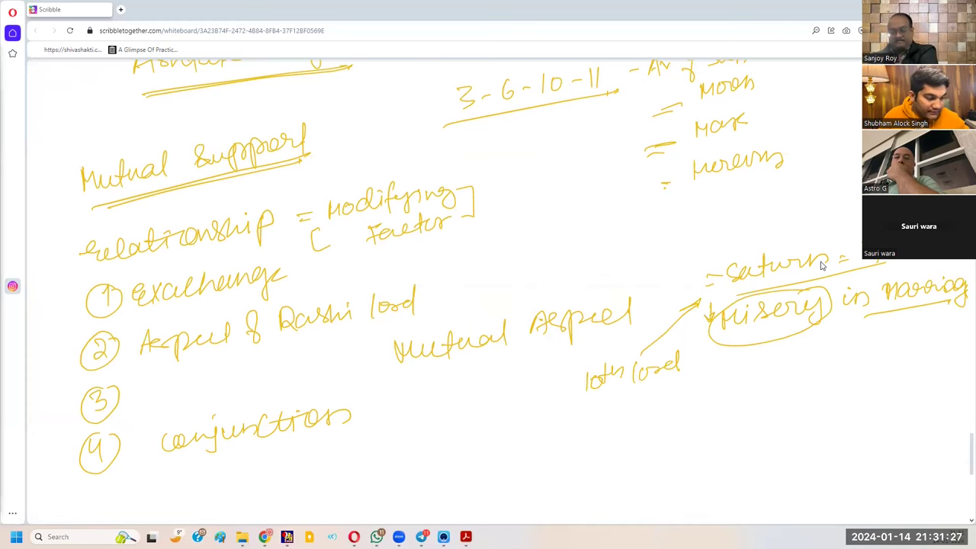
# - Scroll further down the board past the Mutual Support list
pyautogui.scroll(-1, 821, 265)
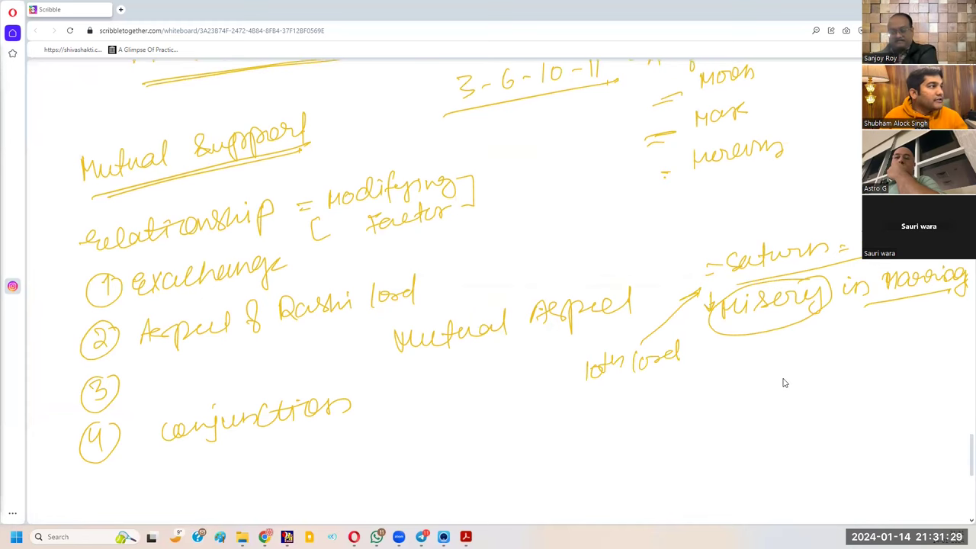
pyautogui.scroll(-1, 785, 377)
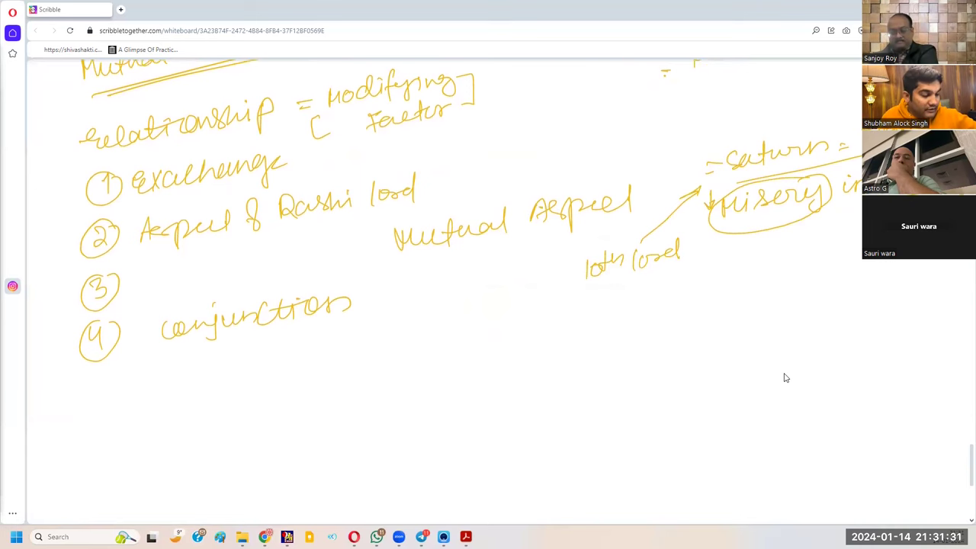
pyautogui.scroll(-1, 785, 377)
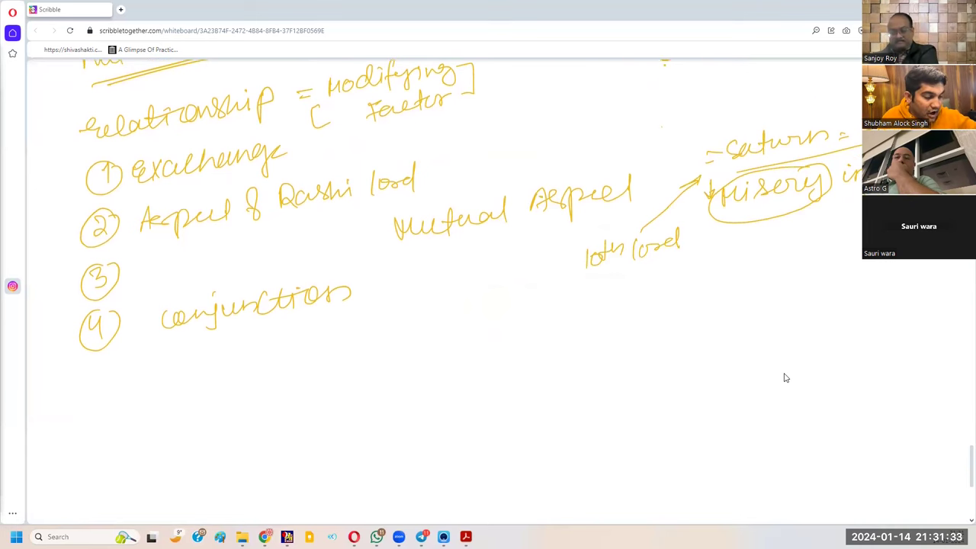